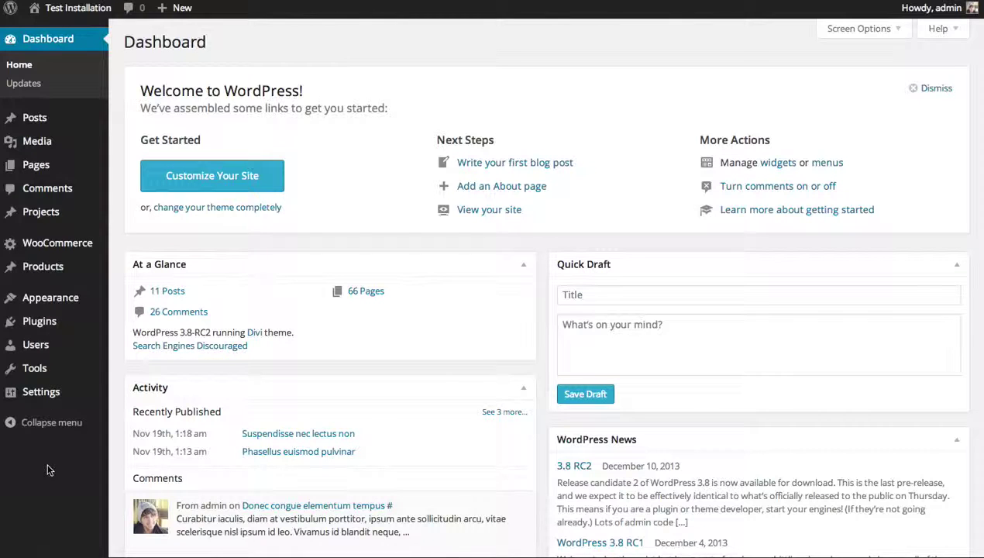
Bring up the Appearance submenu in the WordPress admin menu, showing Divi Theme Options
{"action": "mouse_move", "coordinate": [62, 301]}
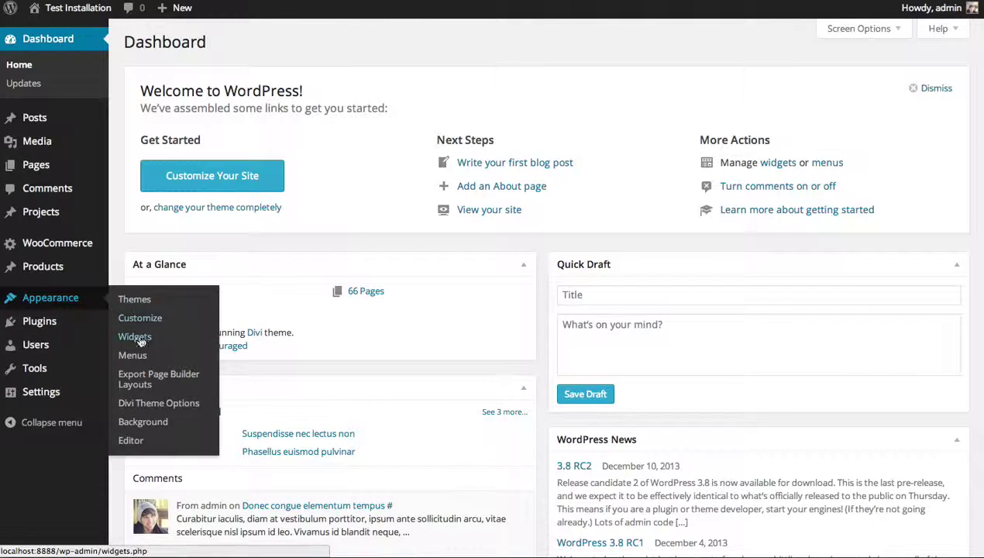
Open Divi Theme Options and look through the ePanel General Settings, returning to the top
{"action": "left_click", "coordinate": [175, 410]}
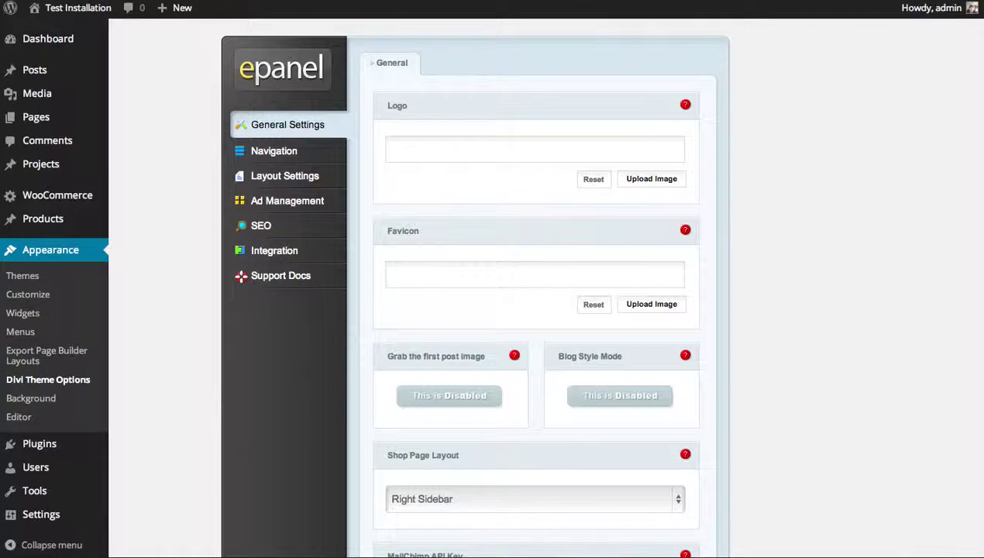
{"action": "scroll", "coordinate": [976, 268], "scroll_direction": "down", "scroll_amount": 20}
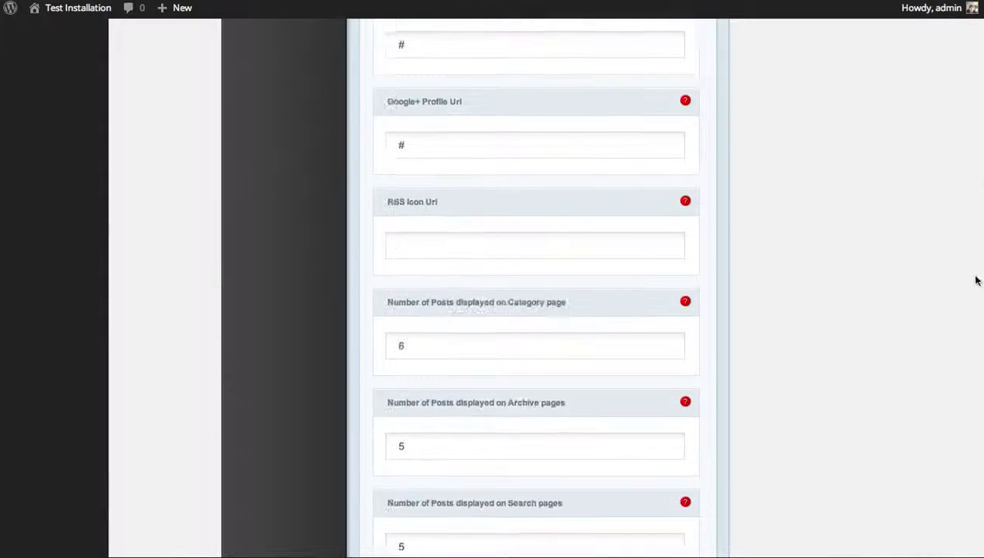
{"action": "scroll", "coordinate": [976, 385], "scroll_direction": "up", "scroll_amount": 20}
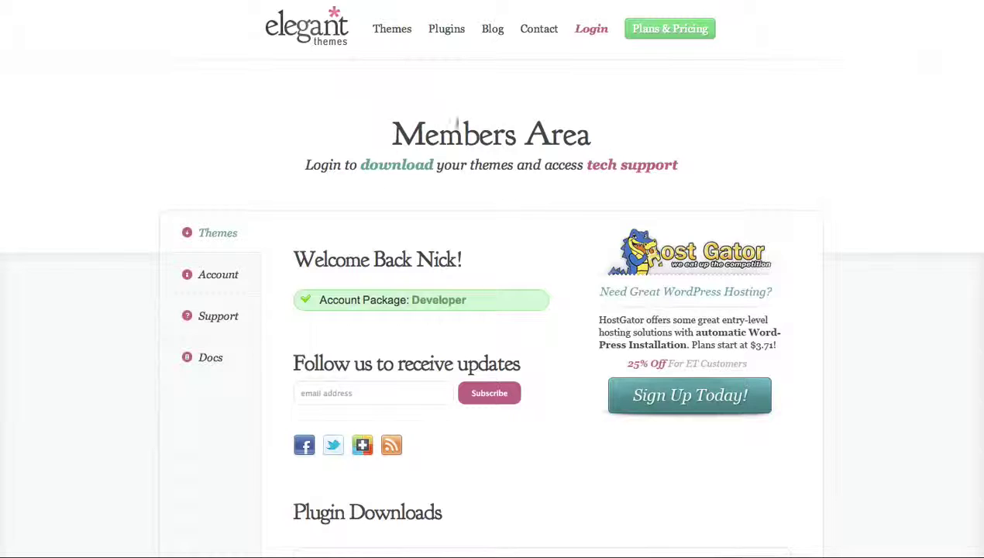
Open the Members Area Docs and go down to the Theme Configuration (ePanel) articles
{"action": "left_click", "coordinate": [212, 362]}
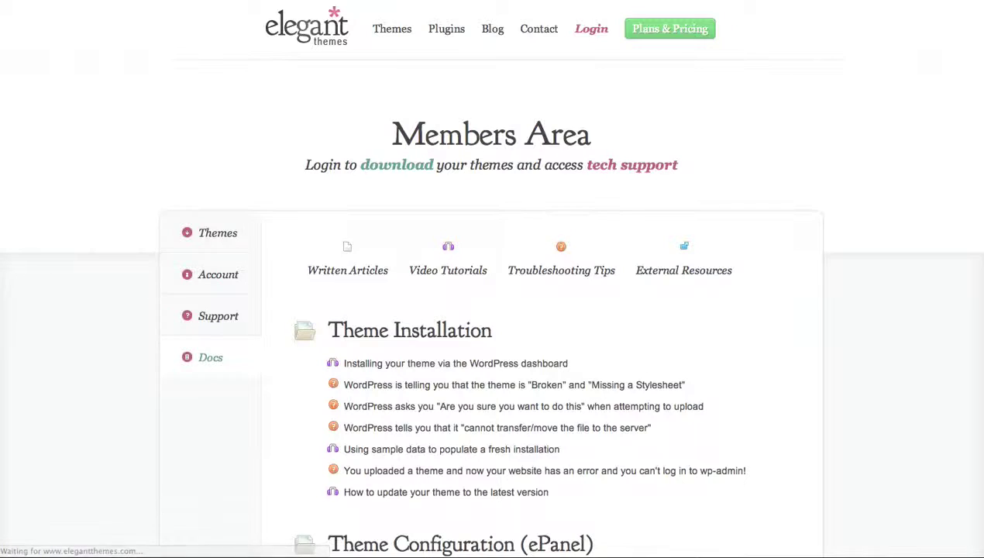
{"action": "scroll", "coordinate": [976, 66], "scroll_direction": "down", "scroll_amount": 5}
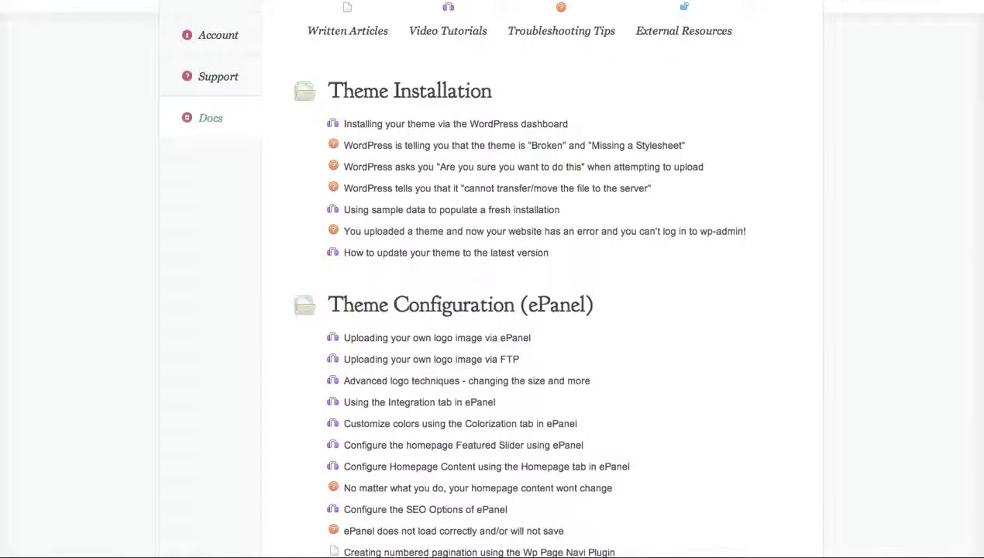
{"action": "scroll", "coordinate": [372, 240], "scroll_direction": "down", "scroll_amount": 2}
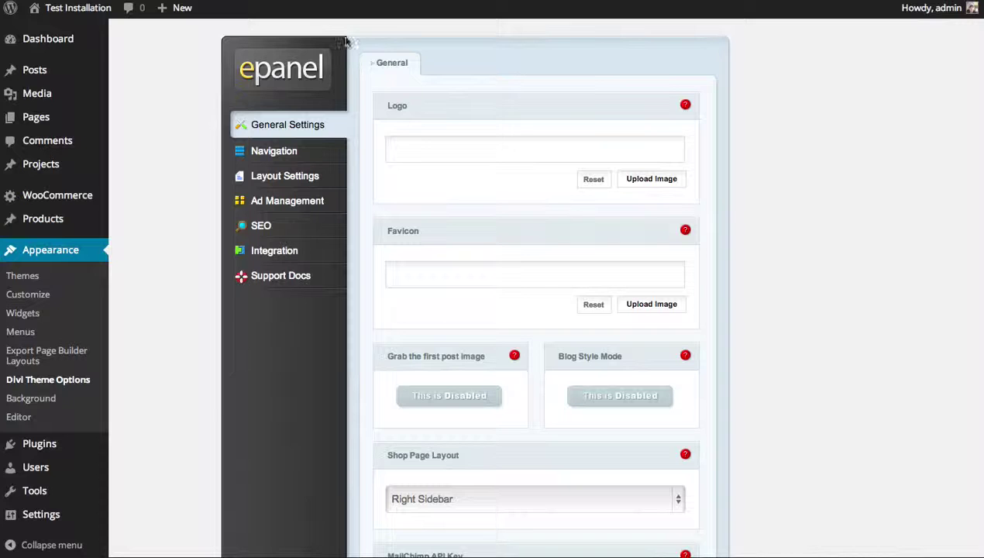
{"action": "mouse_move", "coordinate": [980, 21]}
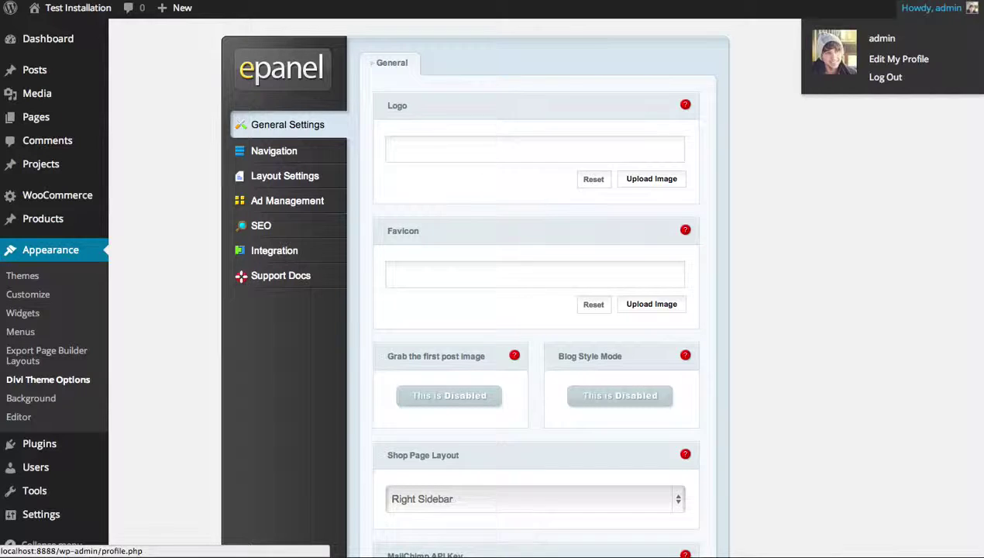
{"action": "scroll", "coordinate": [778, 81], "scroll_direction": "down", "scroll_amount": 1}
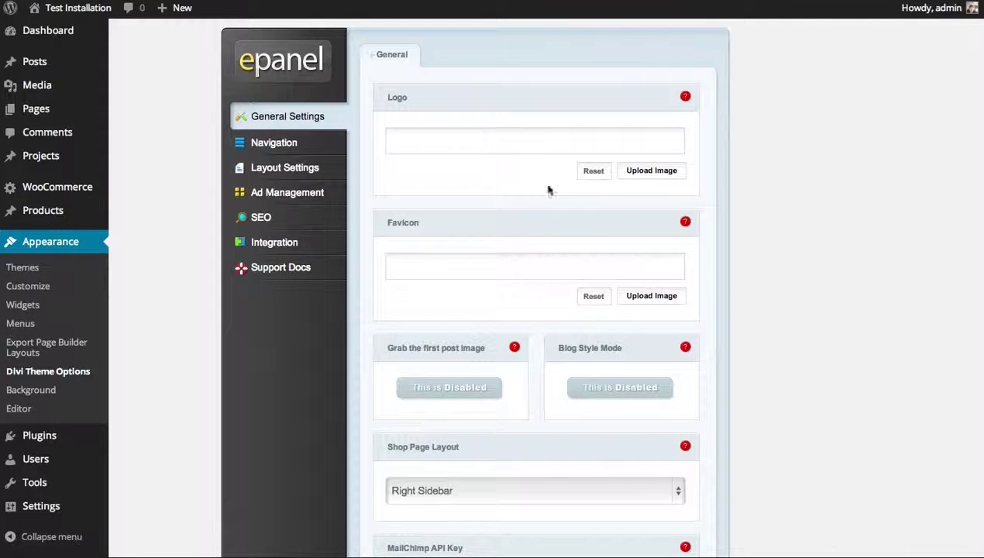
{"action": "scroll", "coordinate": [979, 93], "scroll_direction": "down", "scroll_amount": 5}
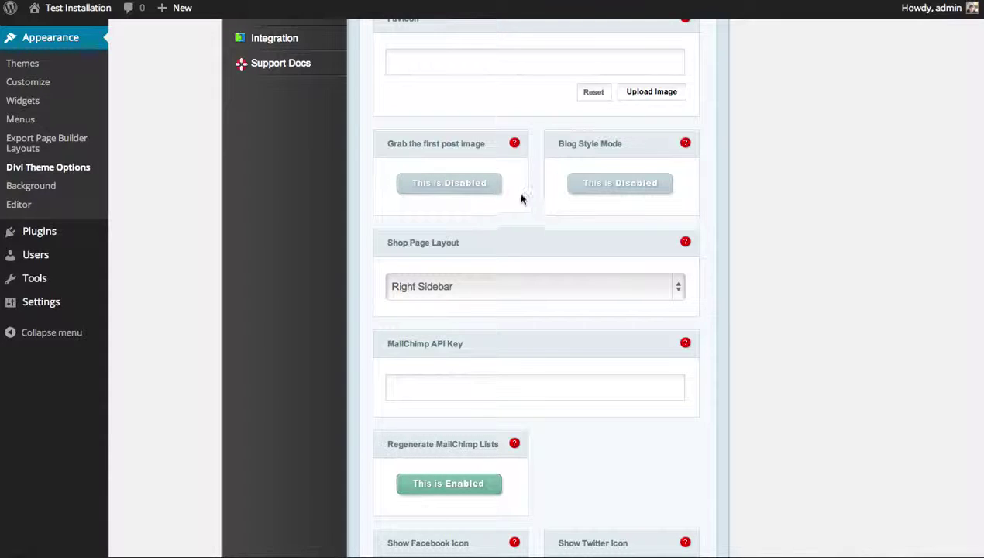
{"action": "scroll", "coordinate": [821, 248], "scroll_direction": "down", "scroll_amount": 2}
{"action": "scroll", "coordinate": [786, 266], "scroll_direction": "down", "scroll_amount": 2}
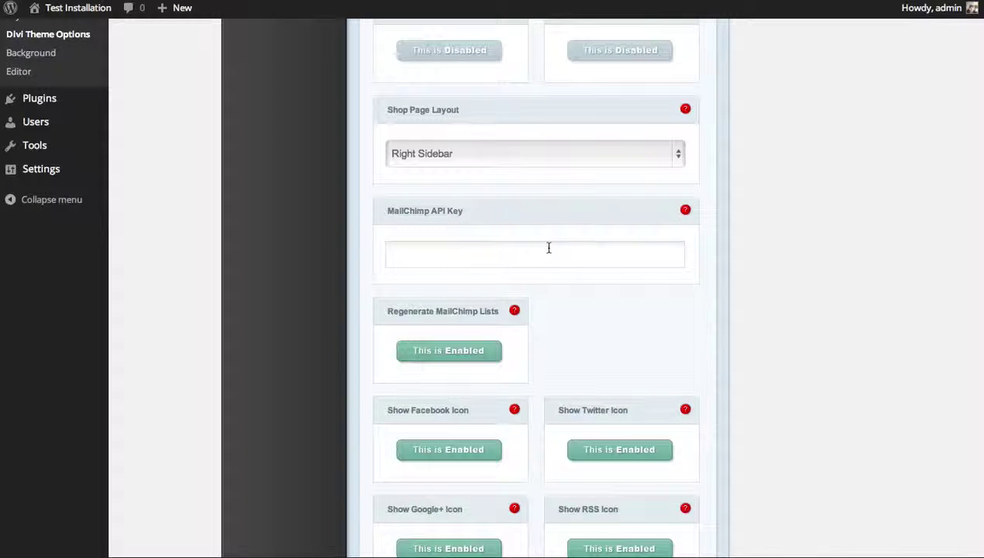
{"action": "scroll", "coordinate": [589, 249], "scroll_direction": "down", "scroll_amount": 5}
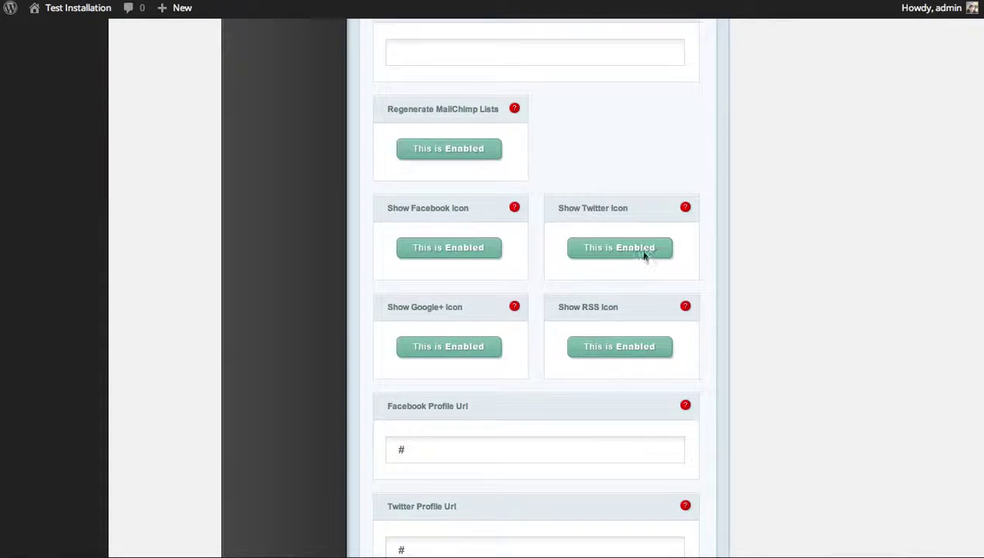
{"action": "scroll", "coordinate": [642, 256], "scroll_direction": "down", "scroll_amount": 2}
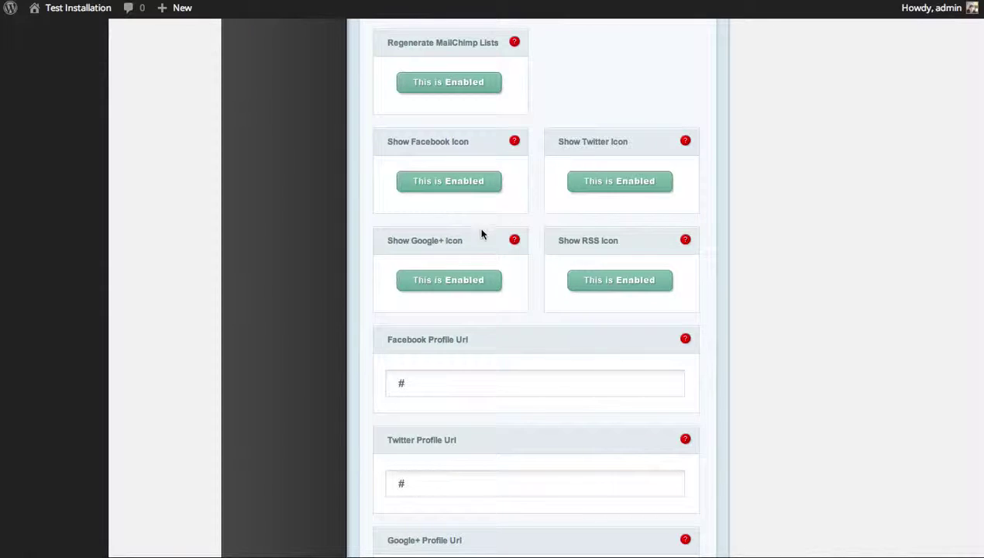
Look through the General Settings further down, including the Twitter Profile Url field
{"action": "scroll", "coordinate": [755, 254], "scroll_direction": "down", "scroll_amount": 5}
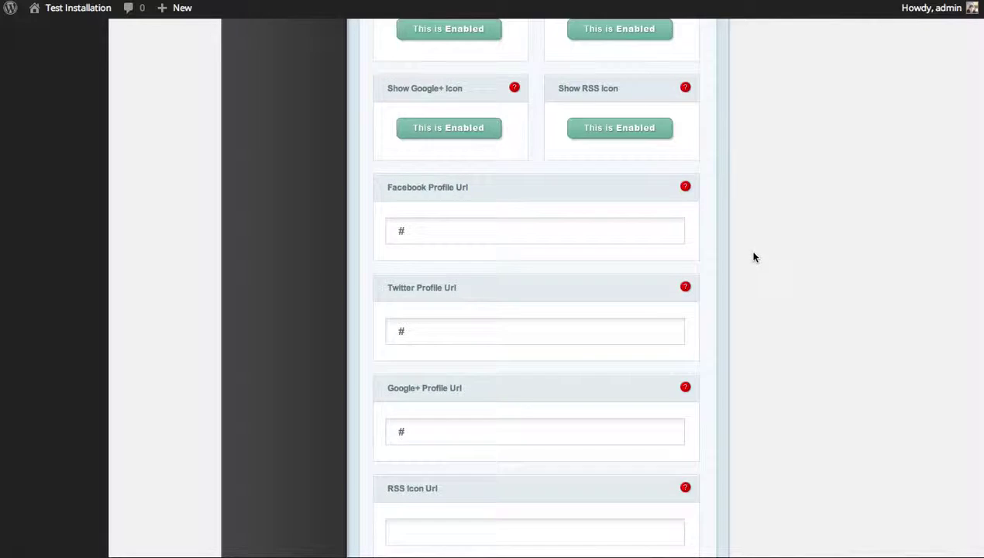
{"action": "scroll", "coordinate": [744, 248], "scroll_direction": "down", "scroll_amount": 3}
{"action": "left_click", "coordinate": [479, 117]}
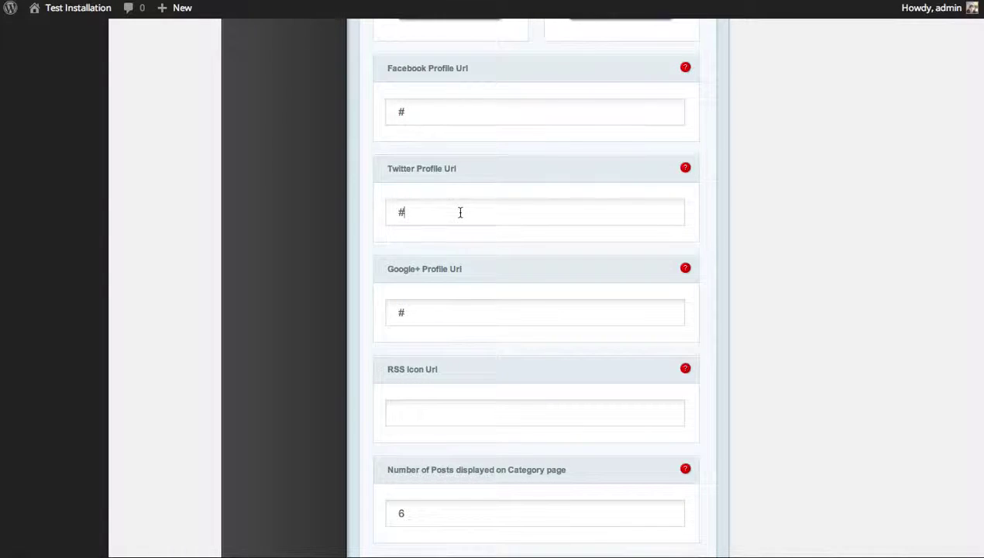
{"action": "scroll", "coordinate": [564, 316], "scroll_direction": "down", "scroll_amount": 5}
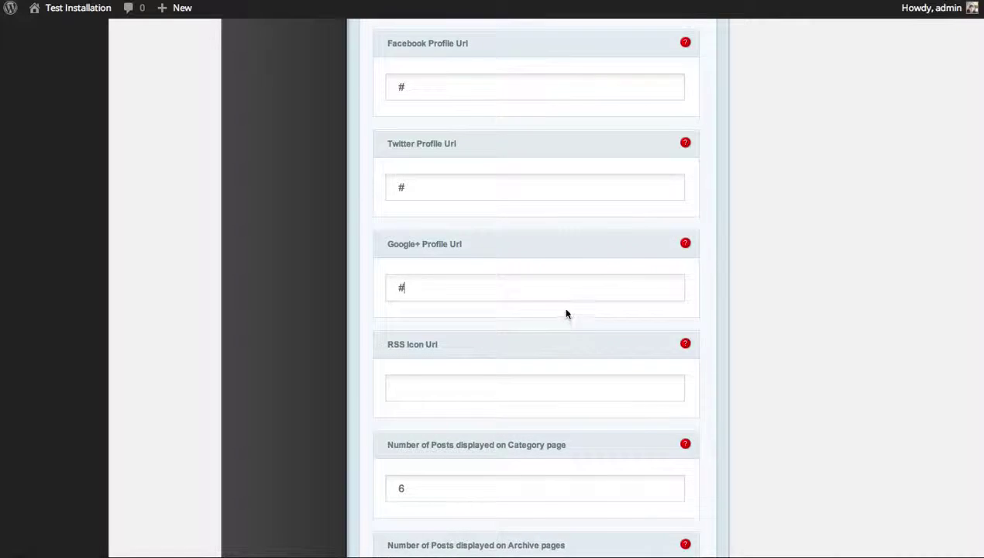
{"action": "scroll", "coordinate": [574, 303], "scroll_direction": "down", "scroll_amount": 4}
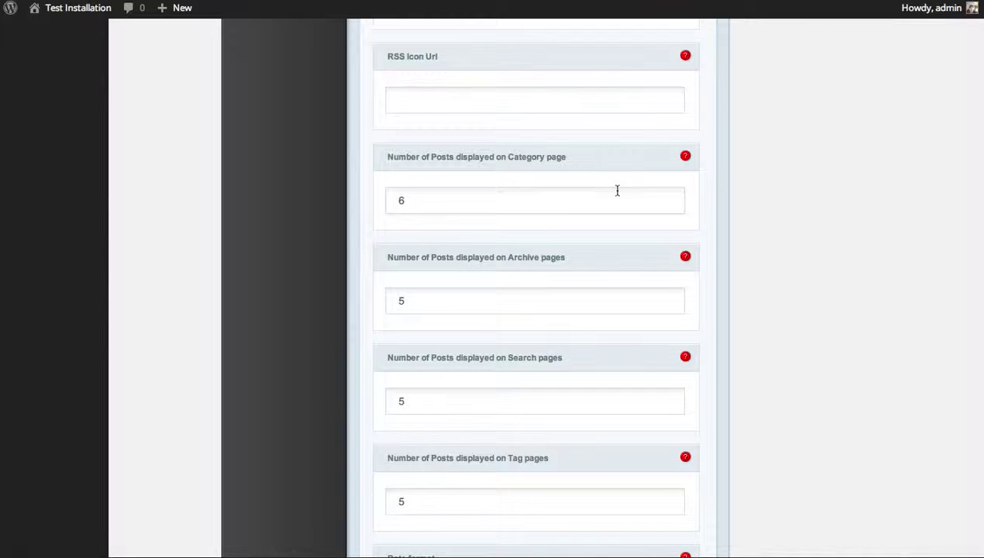
{"action": "scroll", "coordinate": [619, 199], "scroll_direction": "down", "scroll_amount": 2}
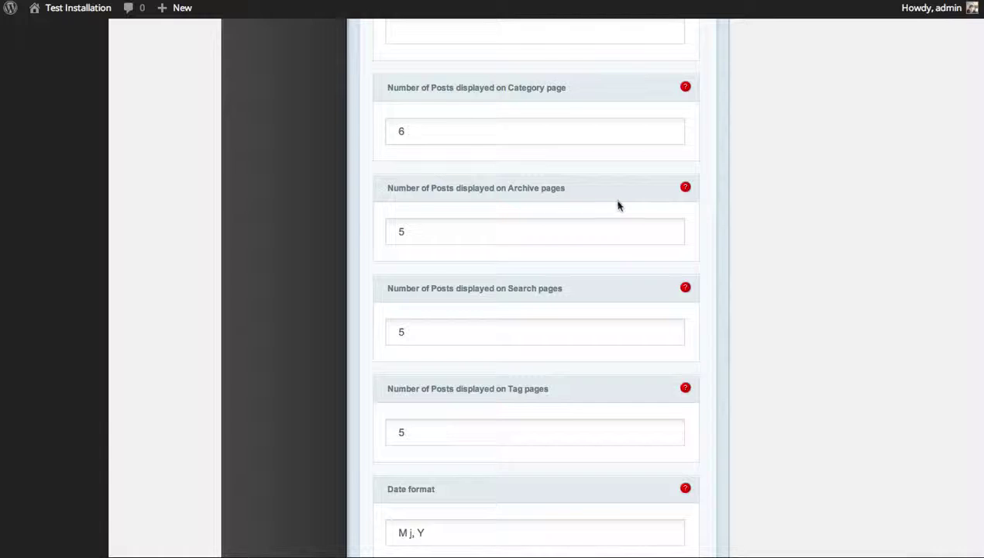
{"action": "scroll", "coordinate": [619, 207], "scroll_direction": "down", "scroll_amount": 5}
{"action": "scroll", "coordinate": [627, 206], "scroll_direction": "down", "scroll_amount": 2}
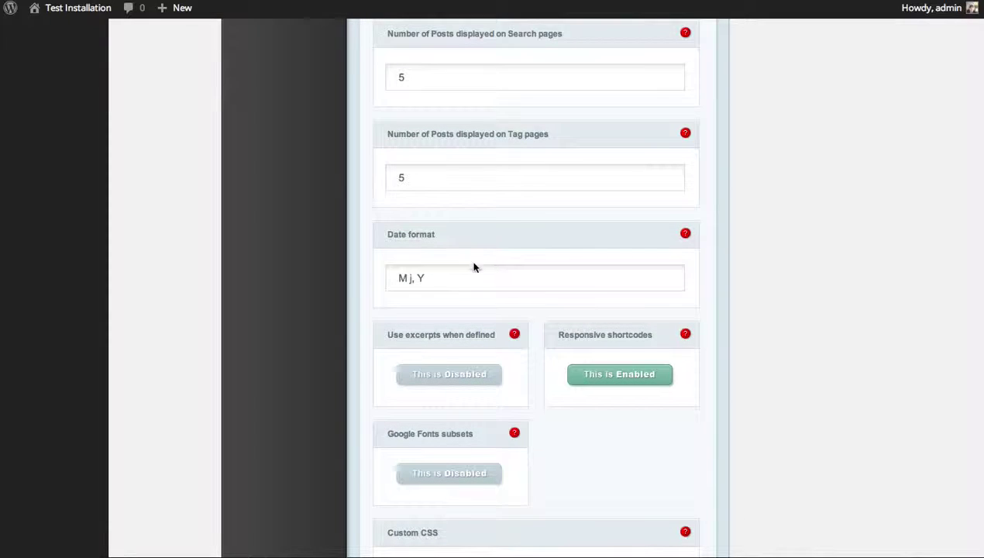
Check the Date format and empty Custom CSS fields, then show the Navigation page exclusion list
{"action": "left_click", "coordinate": [467, 278]}
{"action": "scroll", "coordinate": [623, 259], "scroll_direction": "down", "scroll_amount": 6}
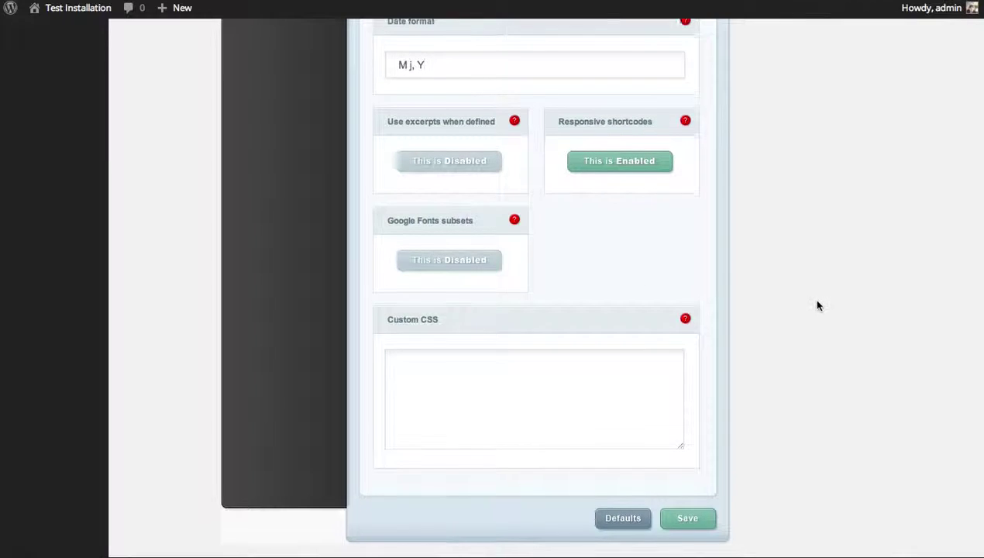
{"action": "scroll", "coordinate": [816, 305], "scroll_direction": "up", "scroll_amount": 2}
{"action": "scroll", "coordinate": [815, 307], "scroll_direction": "down", "scroll_amount": 3}
{"action": "left_click", "coordinate": [523, 336]}
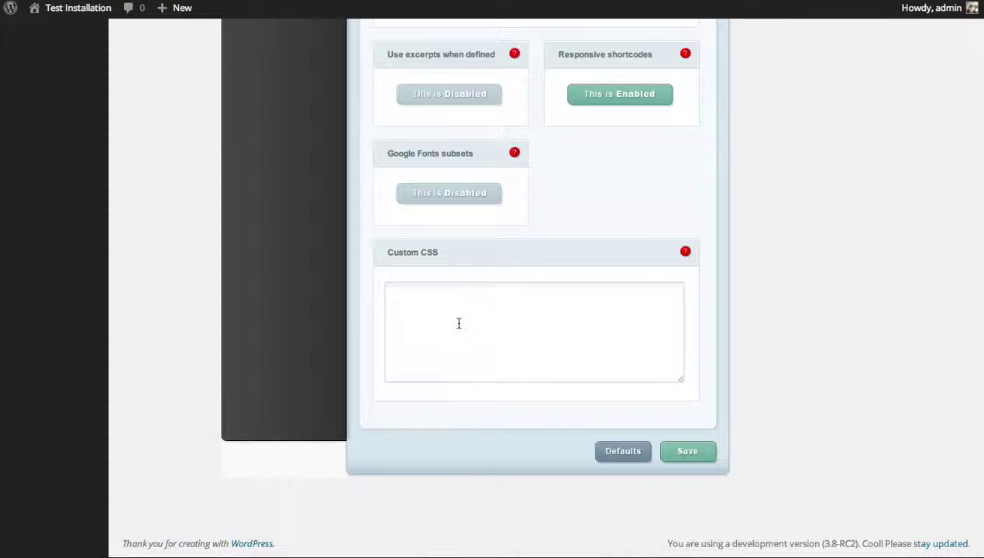
{"action": "scroll", "coordinate": [606, 376], "scroll_direction": "up", "scroll_amount": 20}
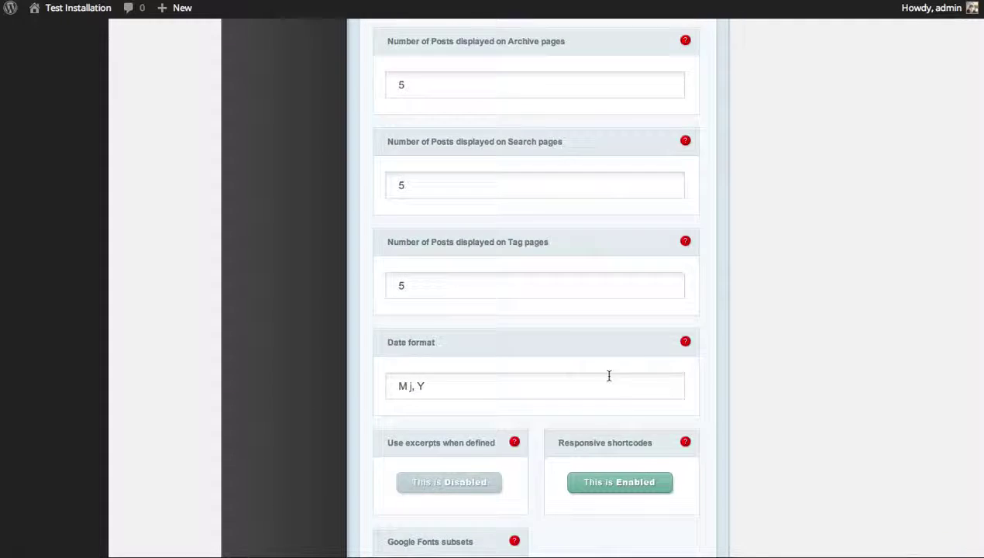
{"action": "left_click", "coordinate": [275, 151]}
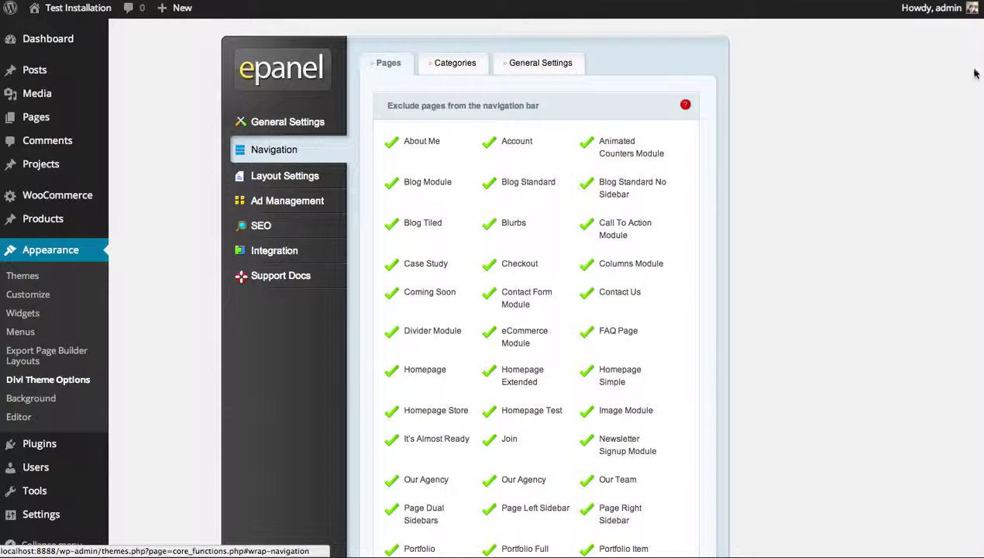
Uncheck Blurbs, Blog Tiled, Case Study and Checkout in the navigation Pages list
{"action": "scroll", "coordinate": [979, 45], "scroll_direction": "down", "scroll_amount": 10}
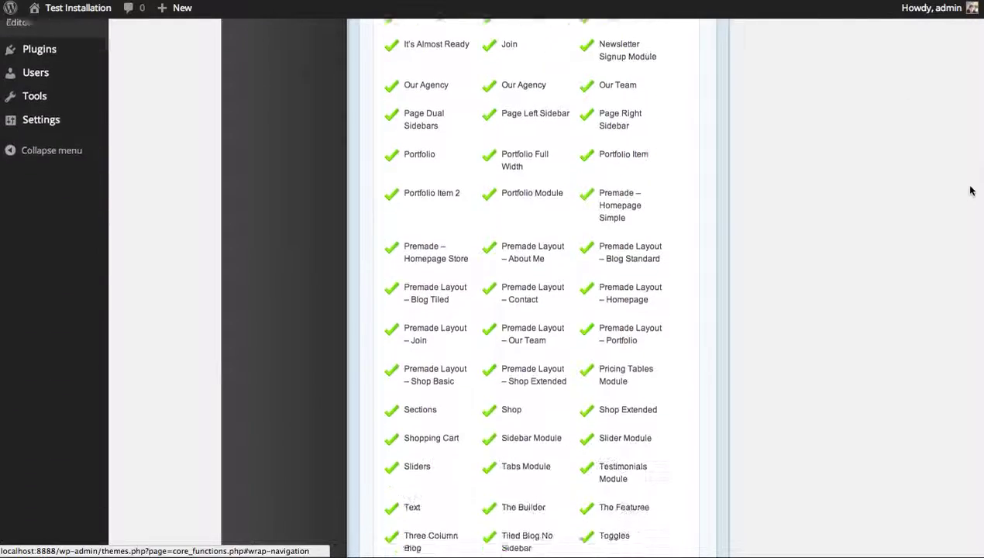
{"action": "scroll", "coordinate": [980, 45], "scroll_direction": "up", "scroll_amount": 10}
{"action": "scroll", "coordinate": [980, 45], "scroll_direction": "down", "scroll_amount": 1}
{"action": "scroll", "coordinate": [962, 58], "scroll_direction": "up", "scroll_amount": 1}
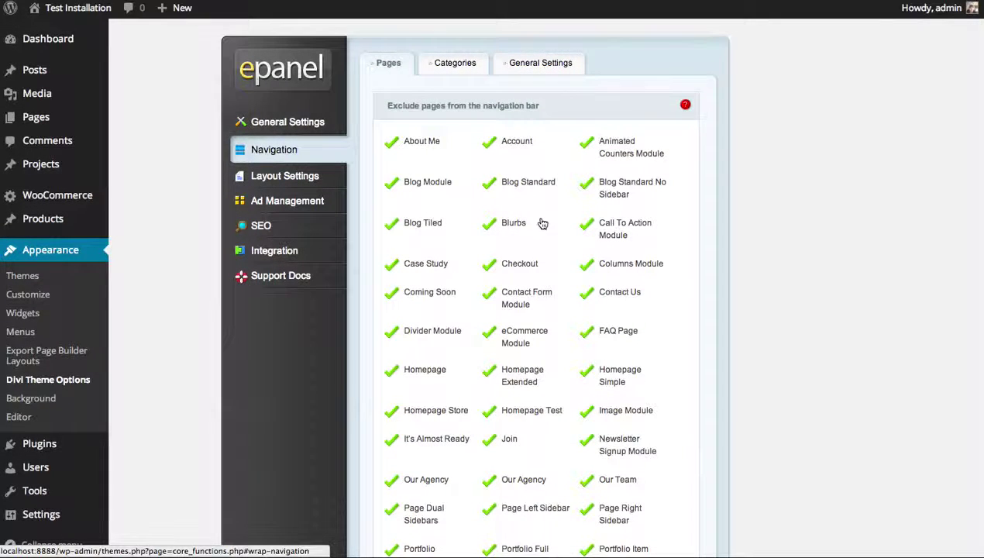
{"action": "left_click", "coordinate": [494, 223]}
{"action": "left_click", "coordinate": [439, 223]}
{"action": "left_click", "coordinate": [447, 264]}
{"action": "left_click", "coordinate": [513, 264]}
Uncheck Columns Module, Contact Us, Contact Form Module and Coming Soon, then show Categories
{"action": "left_click", "coordinate": [619, 271]}
{"action": "left_click", "coordinate": [587, 295]}
{"action": "left_click", "coordinate": [495, 296]}
{"action": "left_click", "coordinate": [422, 293]}
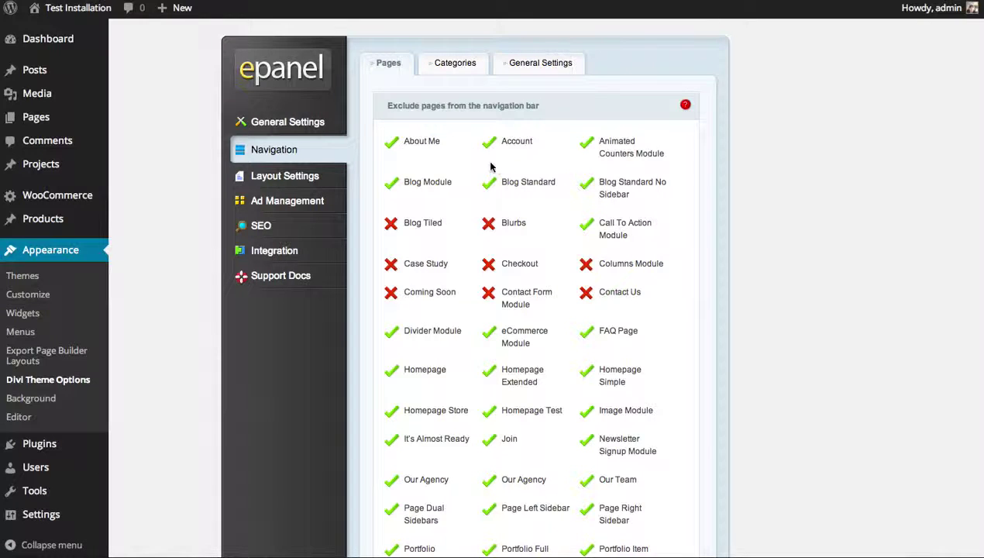
{"action": "left_click", "coordinate": [455, 69]}
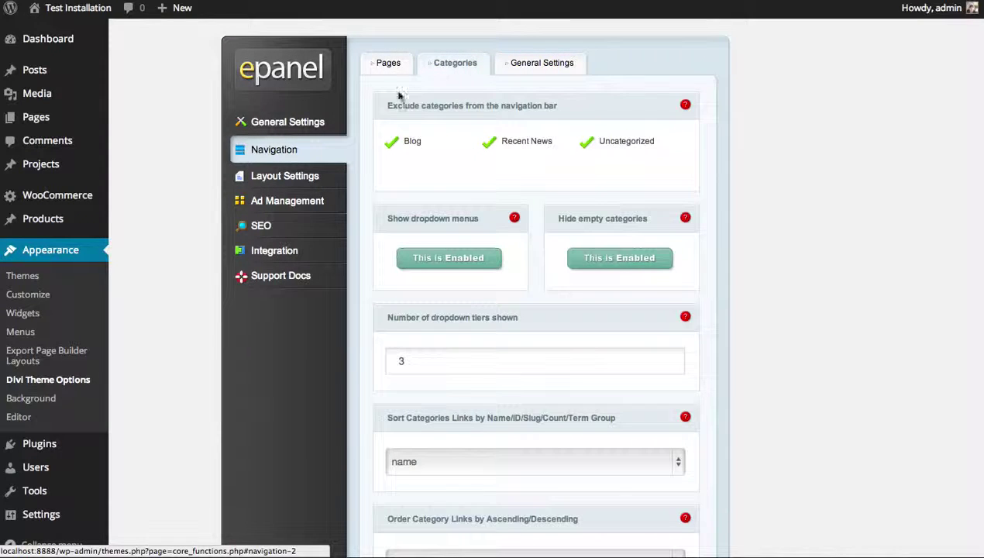
Review the category navigation options, keep sorting by name, and go to Layout Settings
{"action": "left_click", "coordinate": [386, 65]}
{"action": "left_click", "coordinate": [435, 69]}
{"action": "scroll", "coordinate": [648, 125], "scroll_direction": "down", "scroll_amount": 3}
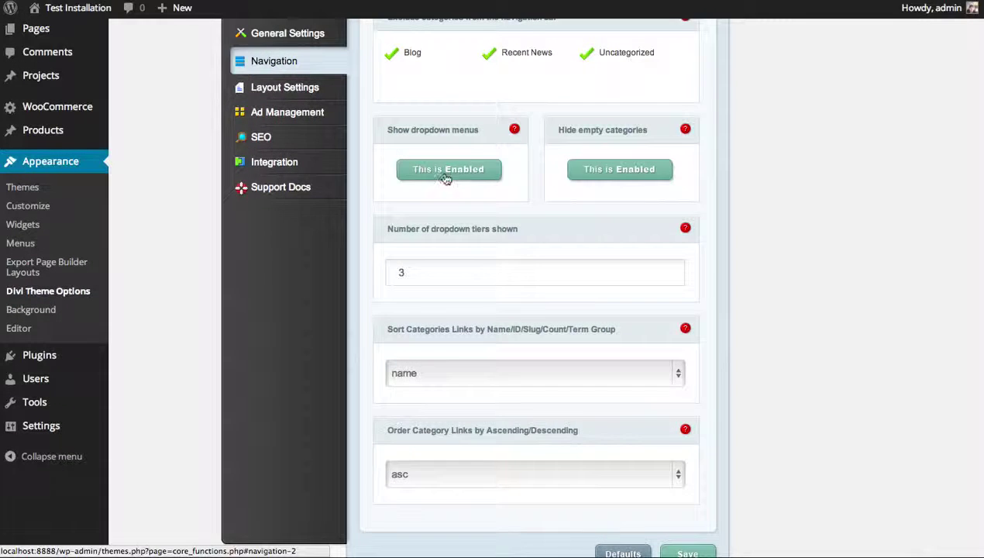
{"action": "scroll", "coordinate": [697, 176], "scroll_direction": "down", "scroll_amount": 3}
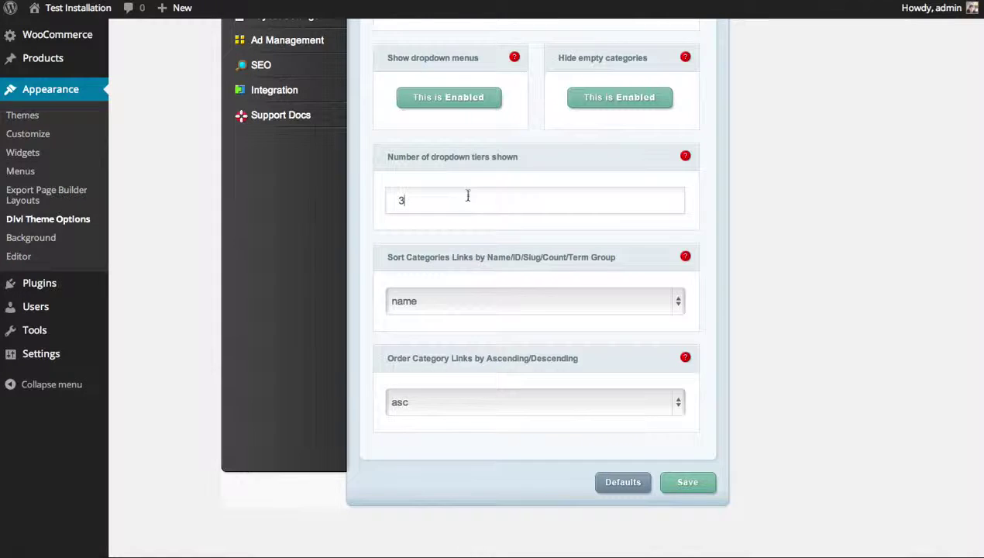
{"action": "scroll", "coordinate": [732, 224], "scroll_direction": "up", "scroll_amount": 7}
{"action": "scroll", "coordinate": [731, 231], "scroll_direction": "down", "scroll_amount": 6}
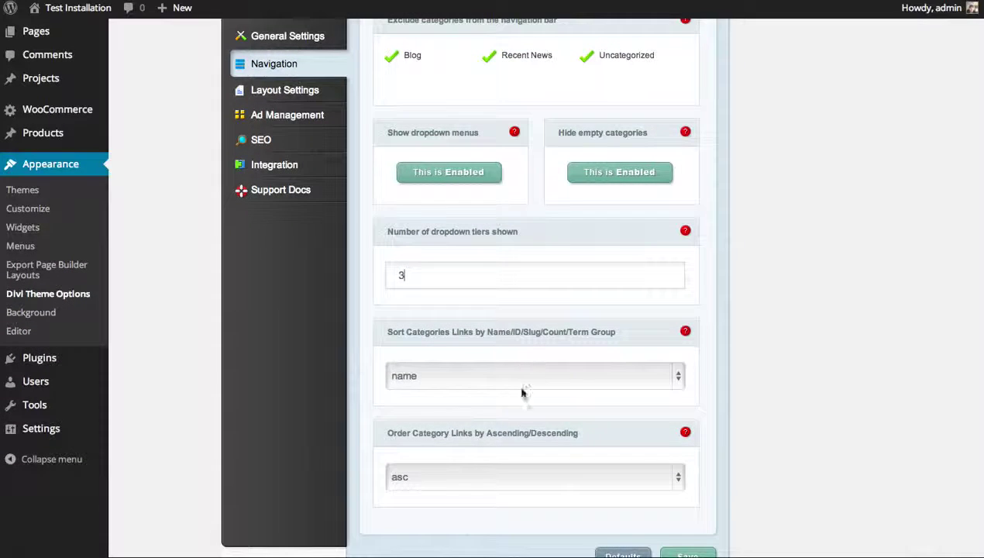
{"action": "left_click", "coordinate": [439, 378]}
{"action": "left_click", "coordinate": [852, 316]}
{"action": "scroll", "coordinate": [812, 318], "scroll_direction": "up", "scroll_amount": 3}
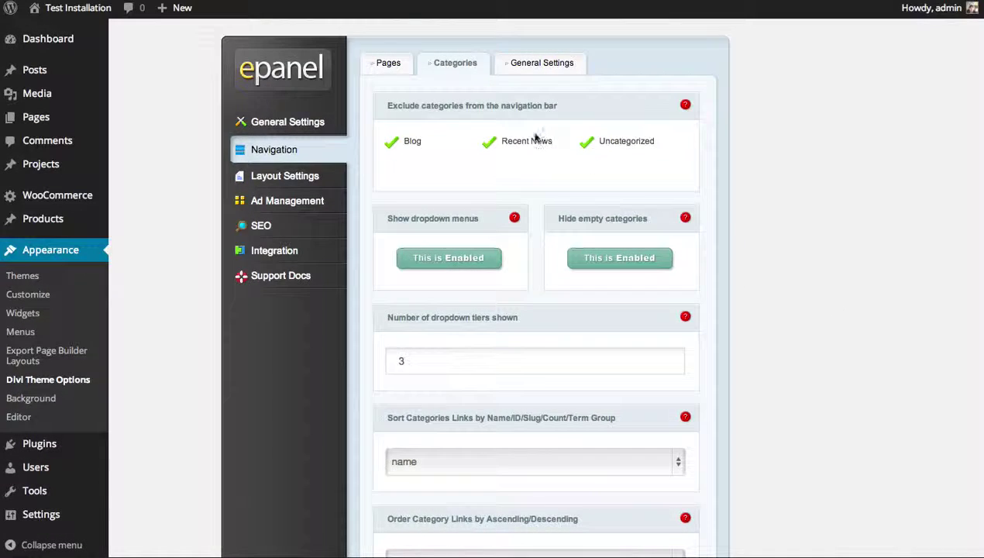
{"action": "left_click", "coordinate": [304, 178]}
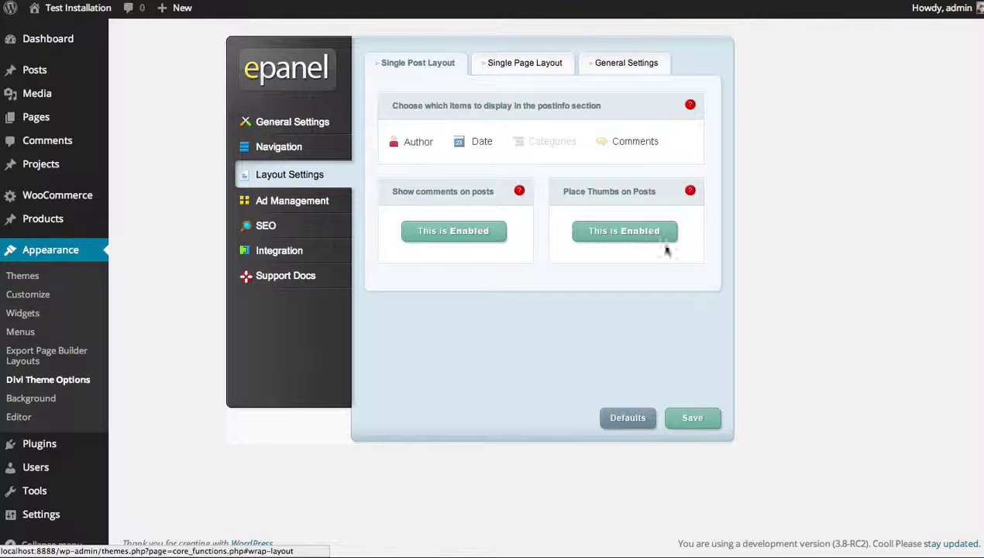
View the Single Page Layout options, then go to the Ad Management settings
{"action": "left_click", "coordinate": [523, 71]}
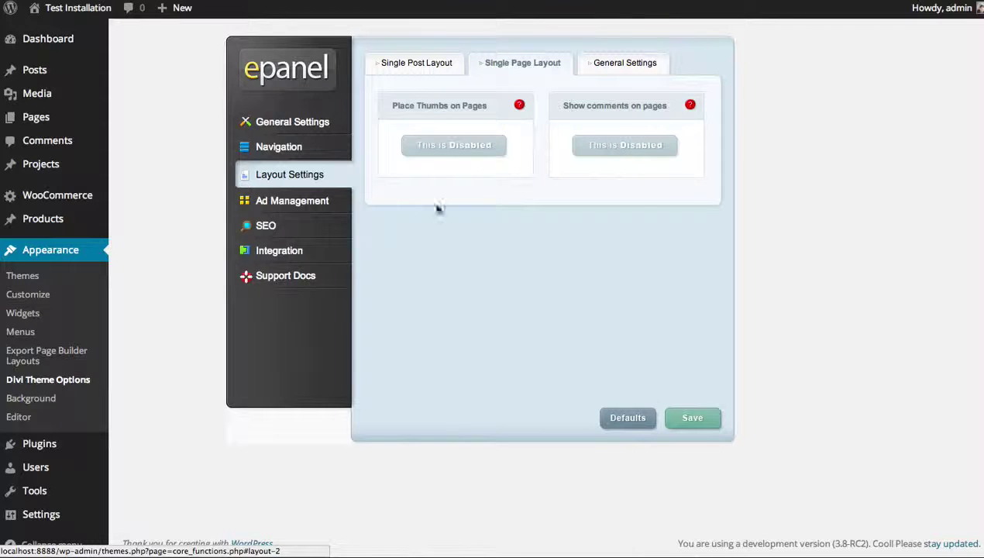
{"action": "left_click", "coordinate": [310, 214]}
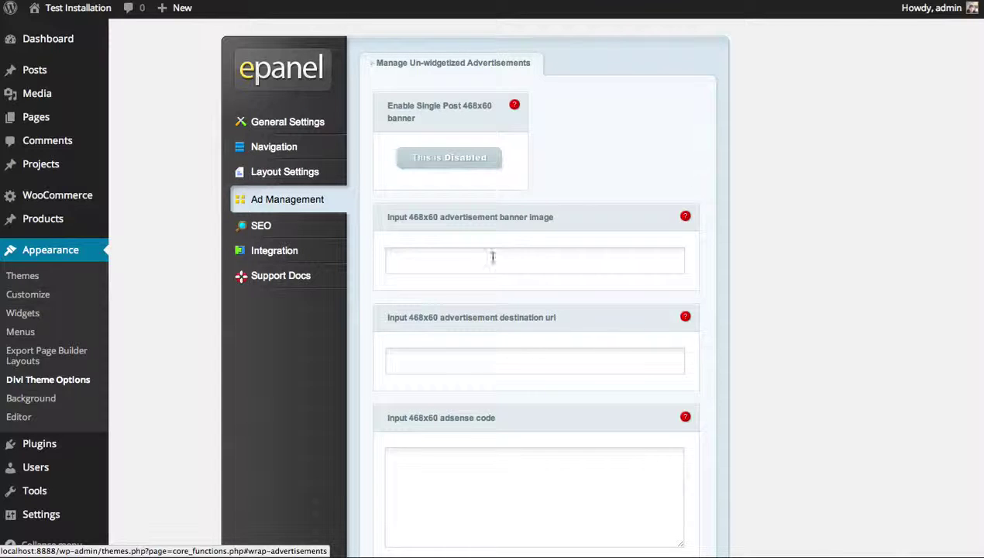
Go to the SEO settings and look through the Homepage SEO options
{"action": "scroll", "coordinate": [540, 245], "scroll_direction": "down", "scroll_amount": 1}
{"action": "scroll", "coordinate": [541, 245], "scroll_direction": "down", "scroll_amount": 3}
{"action": "scroll", "coordinate": [540, 250], "scroll_direction": "up", "scroll_amount": 4}
{"action": "left_click", "coordinate": [296, 232]}
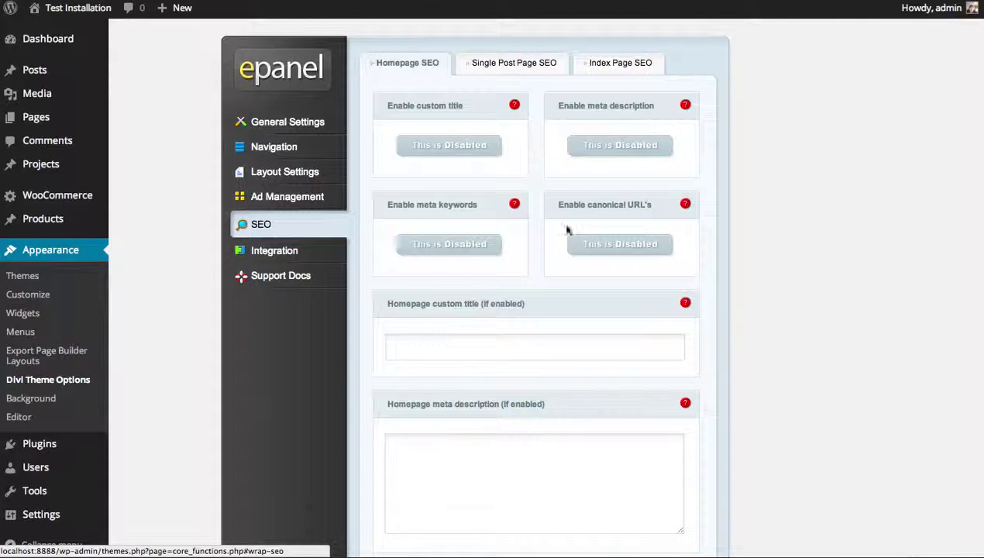
{"action": "scroll", "coordinate": [736, 197], "scroll_direction": "down", "scroll_amount": 5}
{"action": "scroll", "coordinate": [720, 200], "scroll_direction": "up", "scroll_amount": 5}
Go to Integration and review the head, body and post code boxes down to Save
{"action": "left_click", "coordinate": [287, 251]}
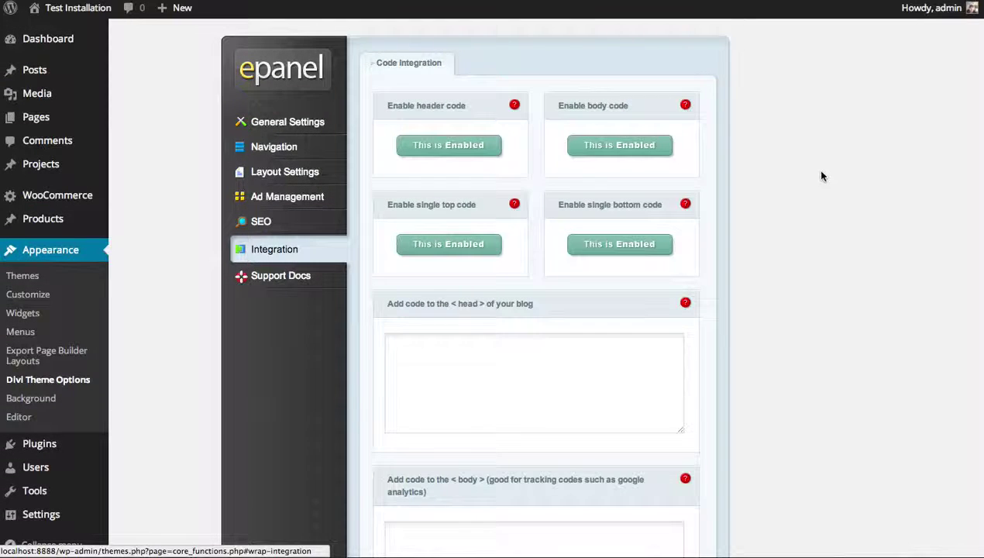
{"action": "scroll", "coordinate": [844, 240], "scroll_direction": "down", "scroll_amount": 1}
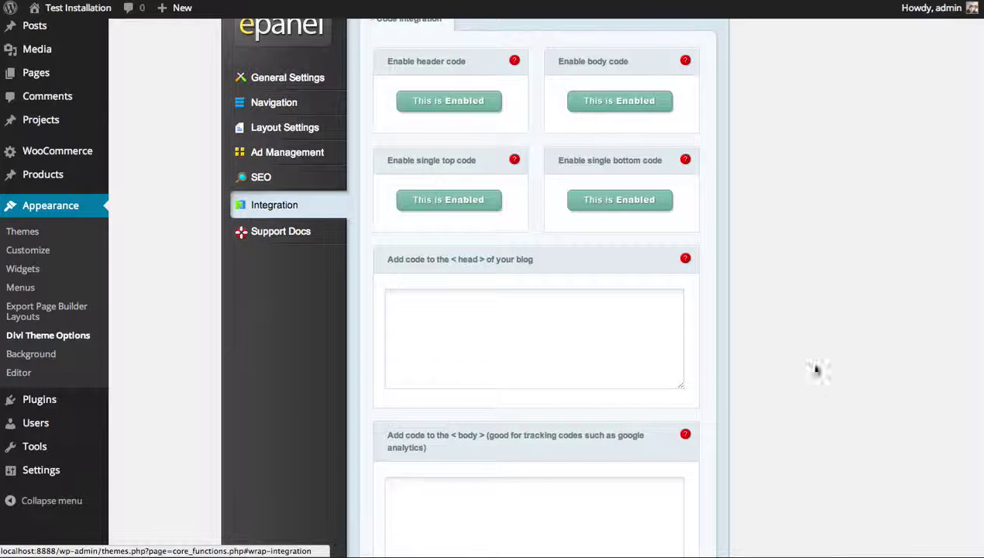
{"action": "scroll", "coordinate": [619, 312], "scroll_direction": "down", "scroll_amount": 6}
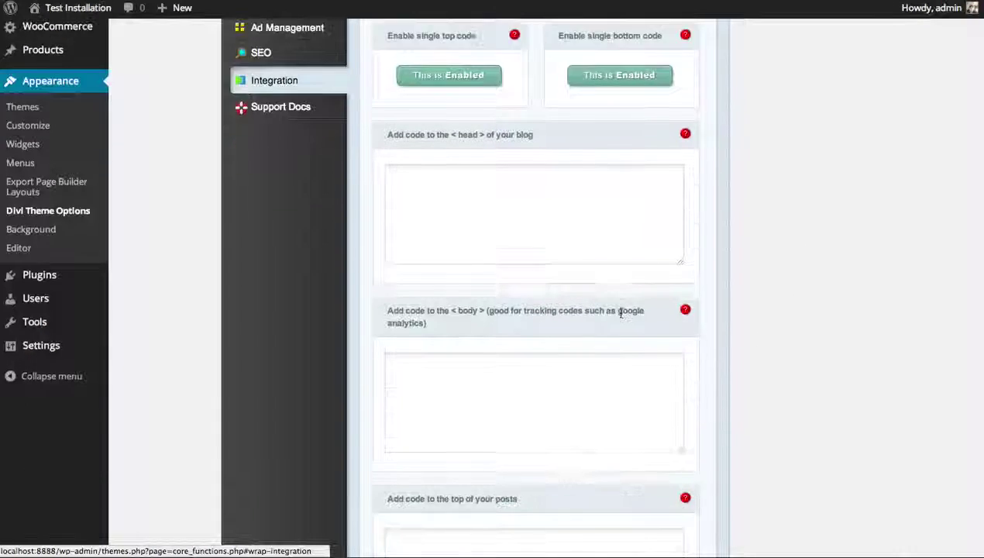
{"action": "scroll", "coordinate": [620, 309], "scroll_direction": "down", "scroll_amount": 5}
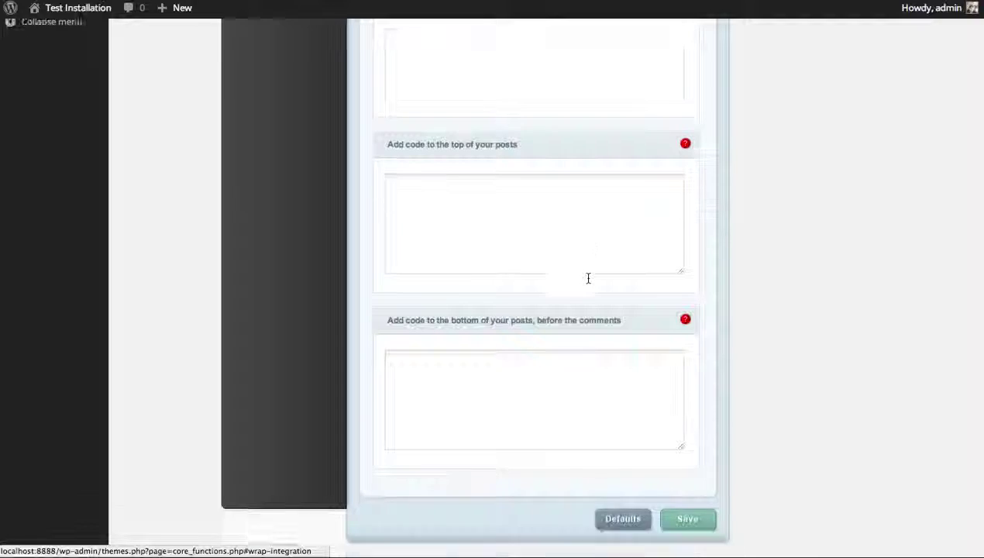
{"action": "scroll", "coordinate": [588, 305], "scroll_direction": "up", "scroll_amount": 10}
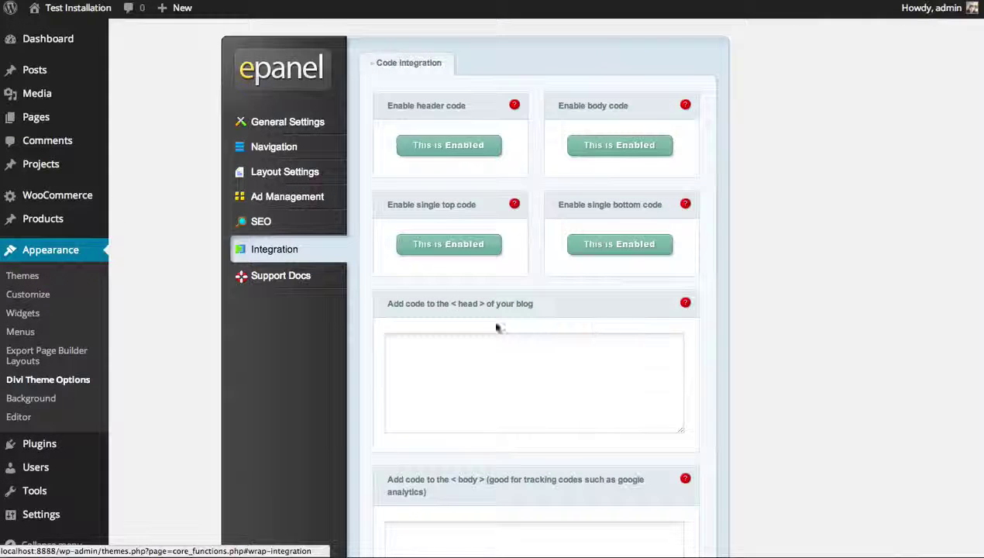